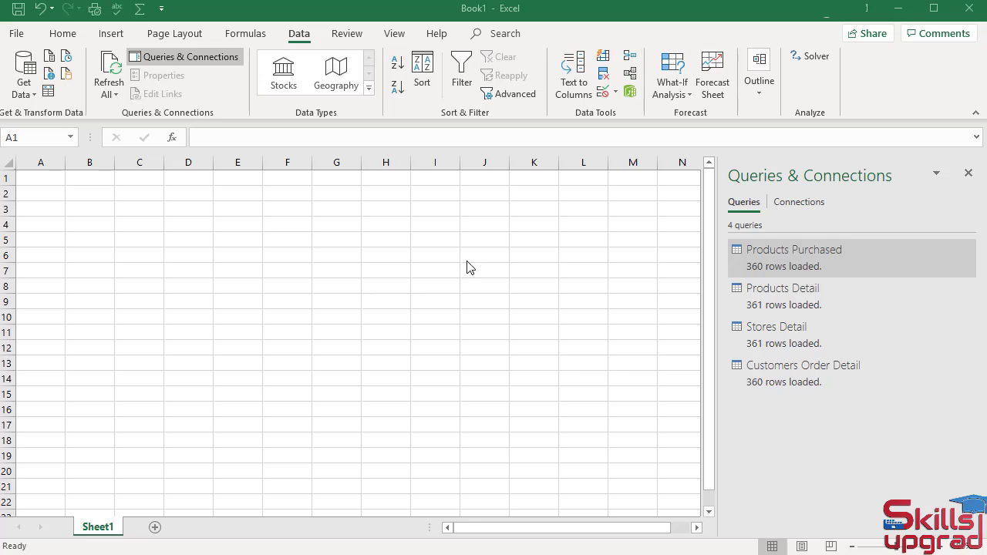
Step: From cell A1, open the Power Pivot data model, with Products Purchased showing 360 records
click(302, 43)
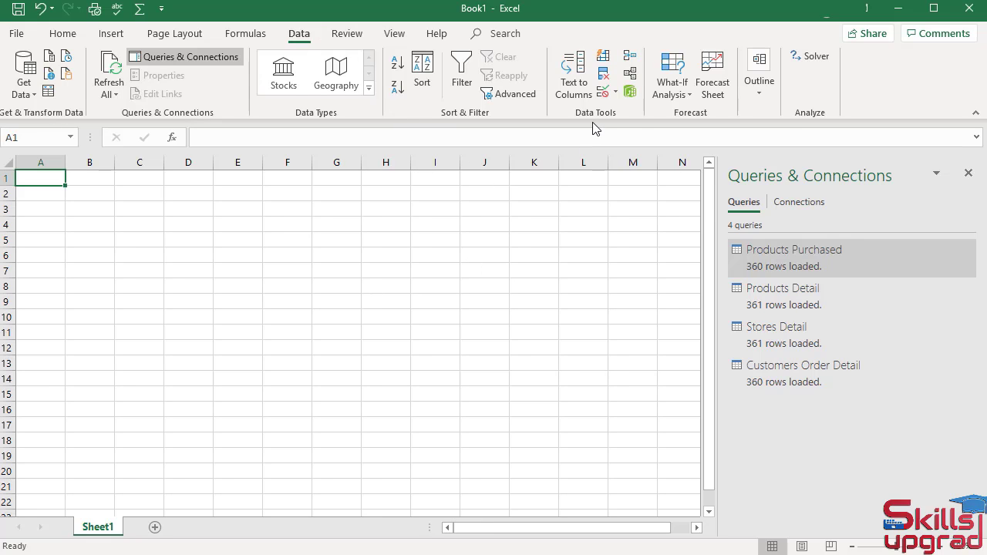
click(631, 93)
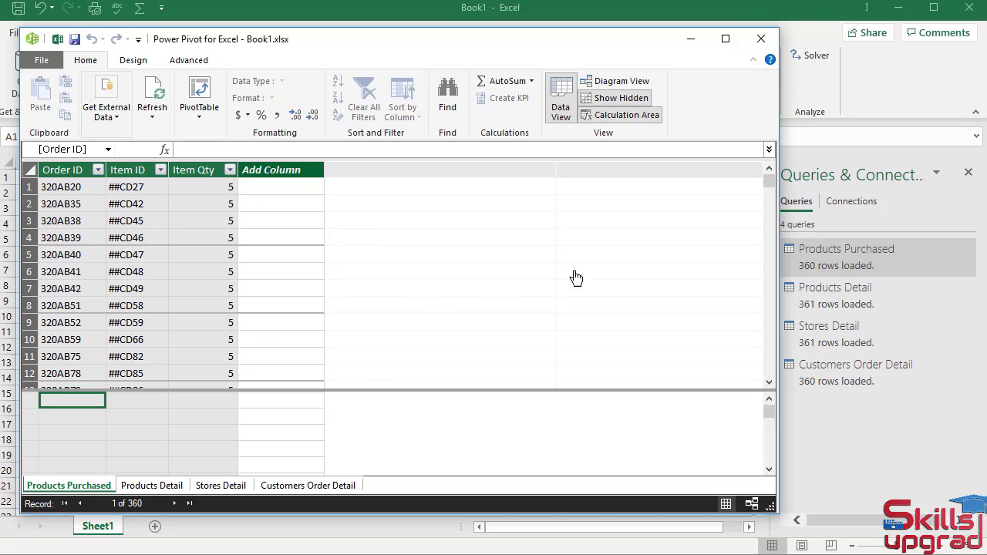
Step: Widen the Power Pivot window so the full ribbon and the Products Purchased columns show
drag(781, 226, 937, 230)
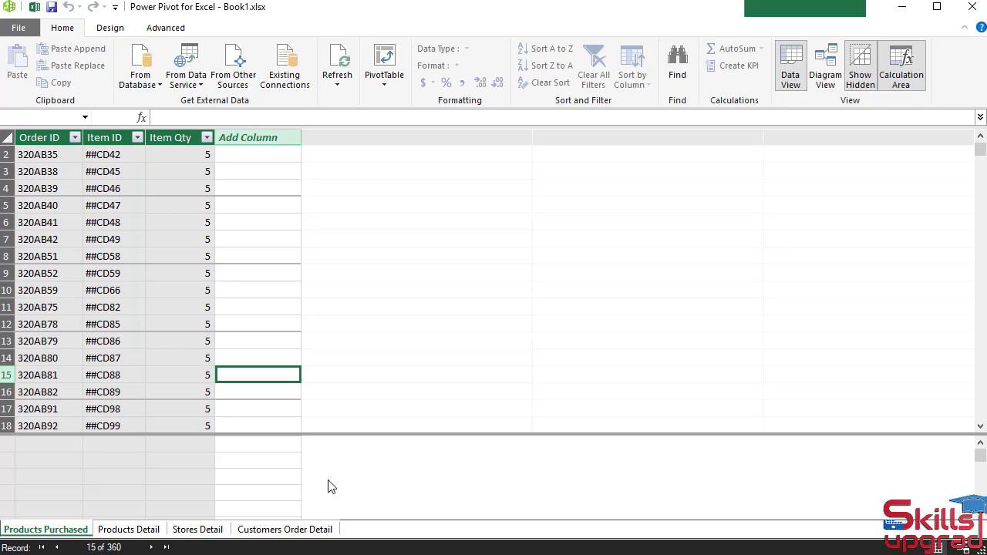
mouse_move(980, 148)
mouse_down()
mouse_move(980, 209)
mouse_move(980, 148)
mouse_up()
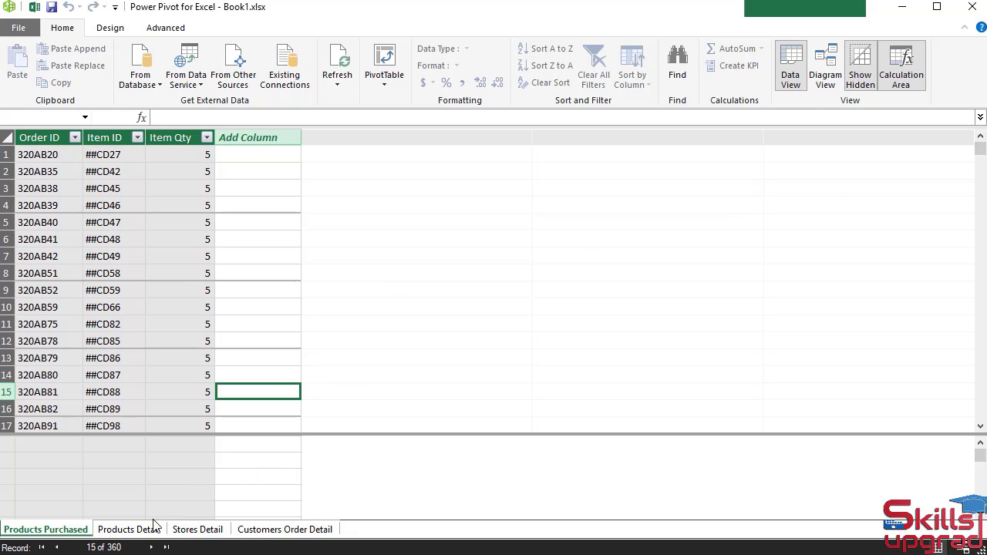
Step: Browse Products Detail and Stores Detail, then scroll Customers Order Detail to reveal the empty Field6
click(139, 532)
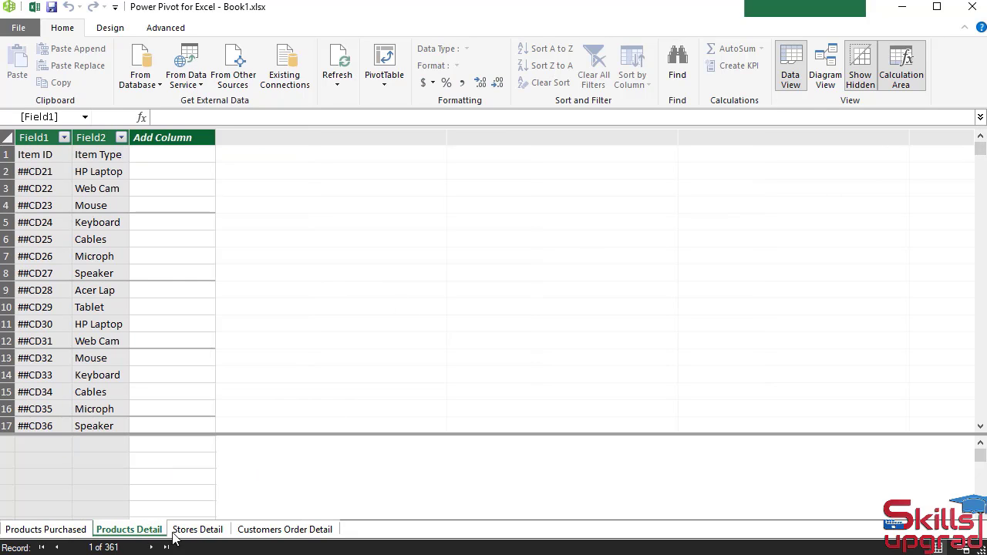
click(193, 530)
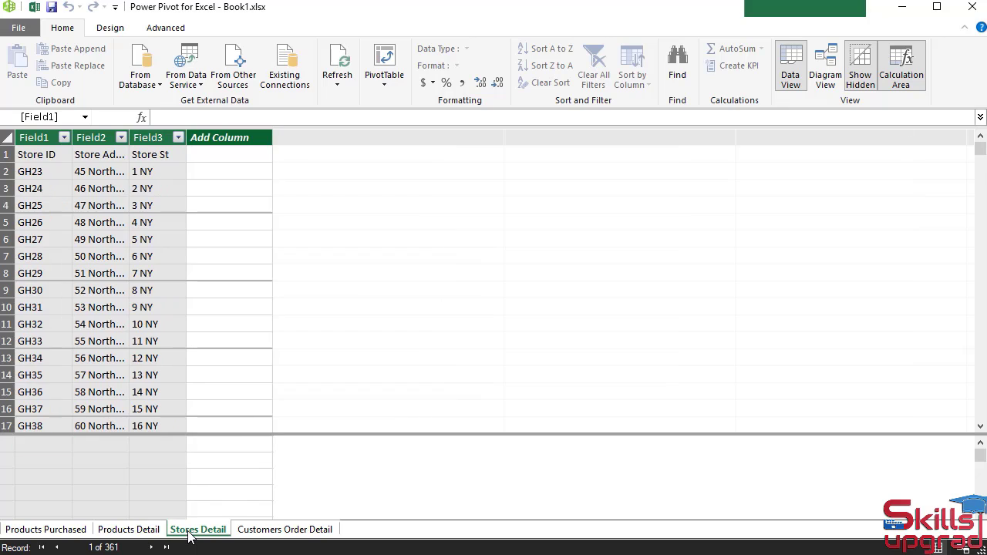
click(263, 530)
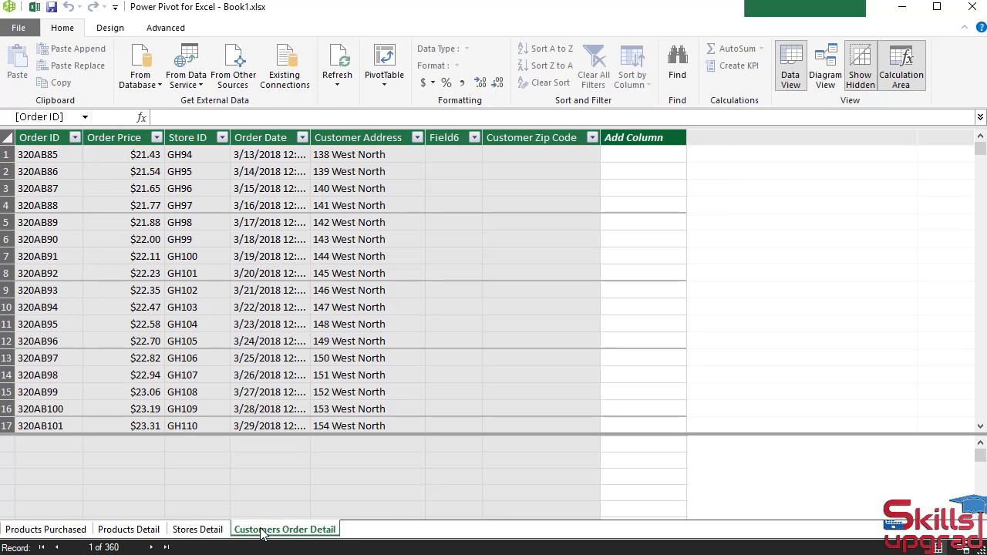
mouse_move(979, 149)
mouse_down()
mouse_move(958, 311)
mouse_move(969, 349)
mouse_move(976, 315)
mouse_move(973, 374)
mouse_move(963, 242)
mouse_move(972, 142)
mouse_up()
click(453, 508)
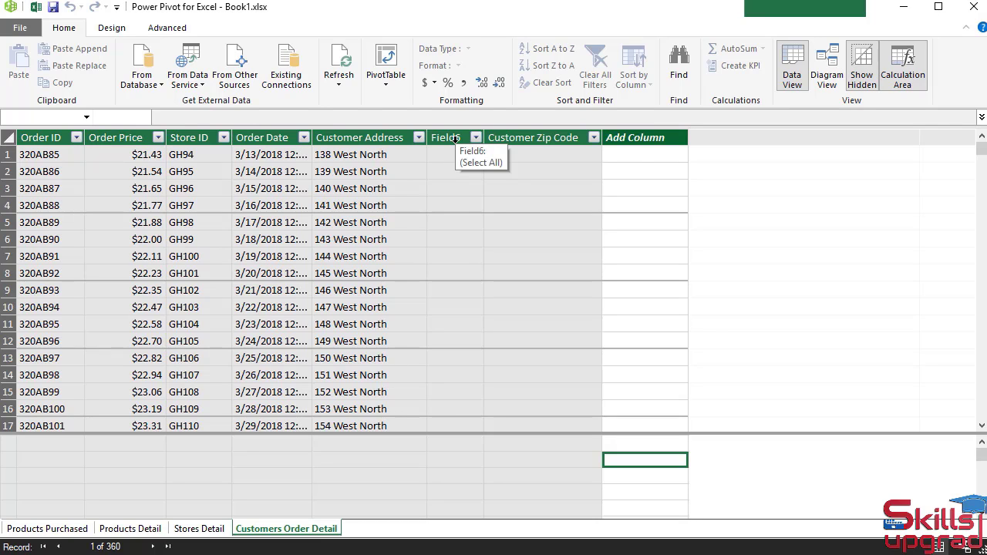
Step: Minimize Power Pivot and open Customers Order Detail in the Power Query Editor
click(902, 8)
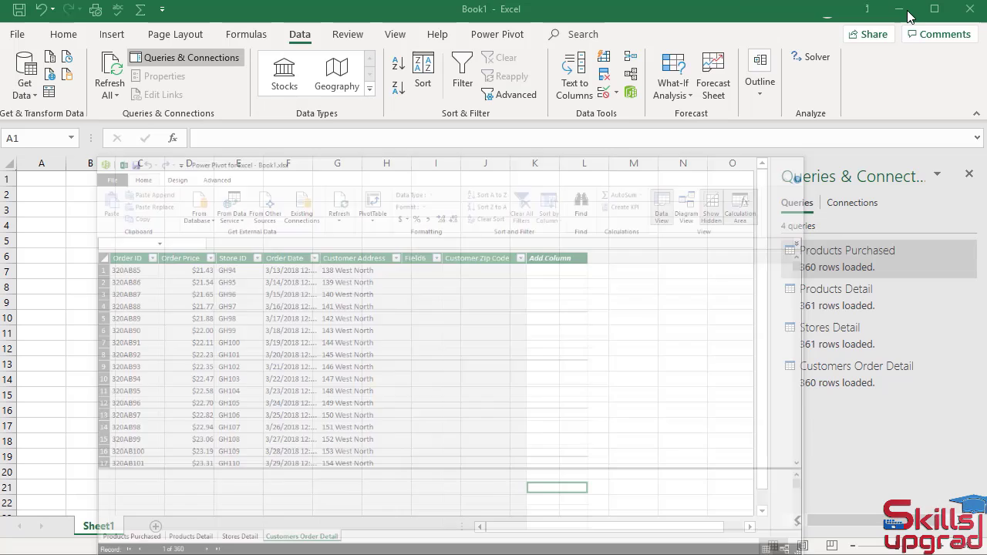
mouse_move(856, 373)
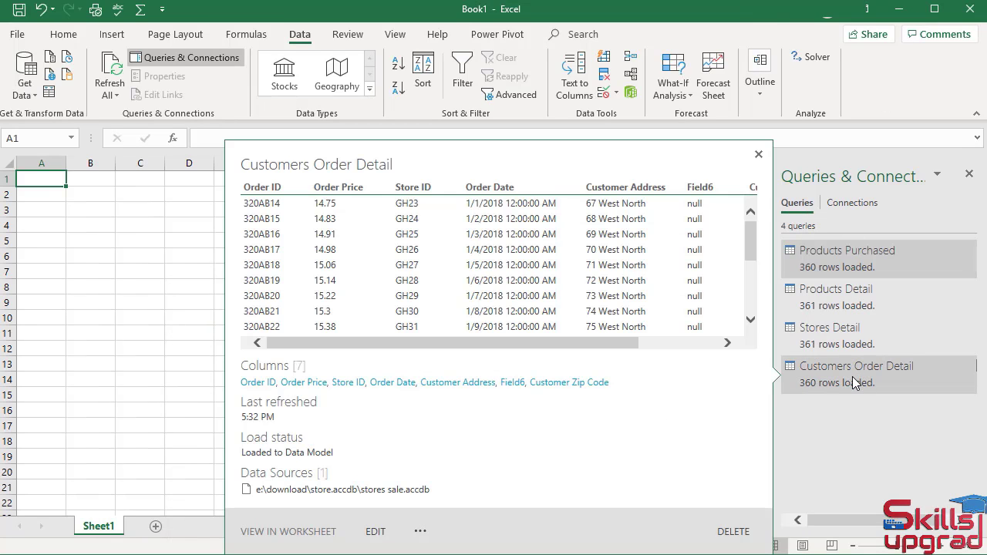
click(375, 531)
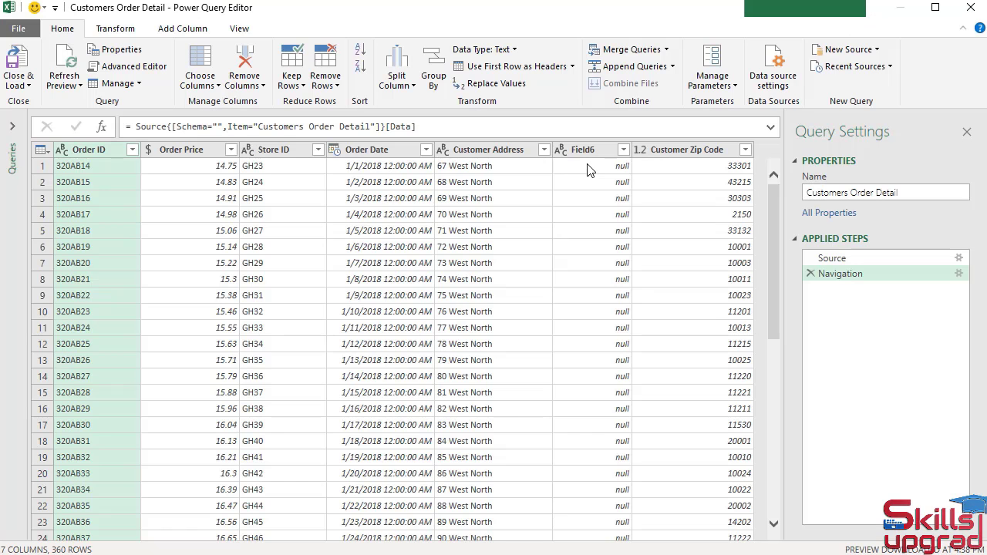
Step: Delete the null Field6 column from Customers Order Detail, then Close & Load the query
click(589, 156)
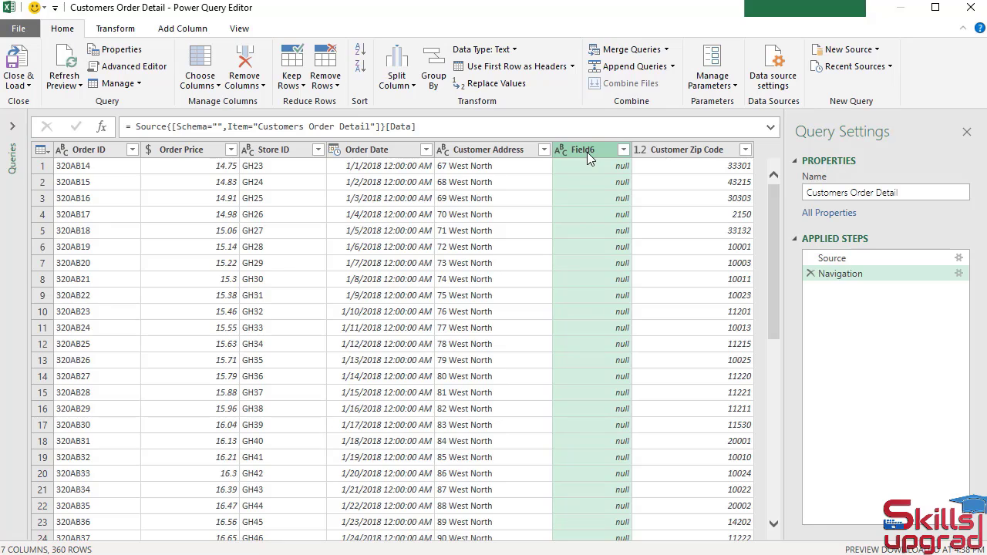
click(263, 90)
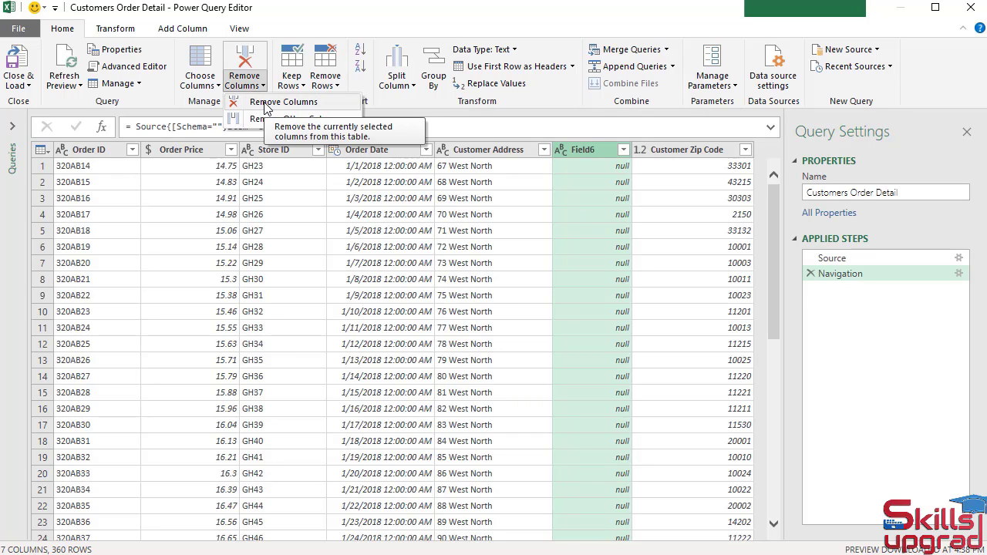
click(265, 105)
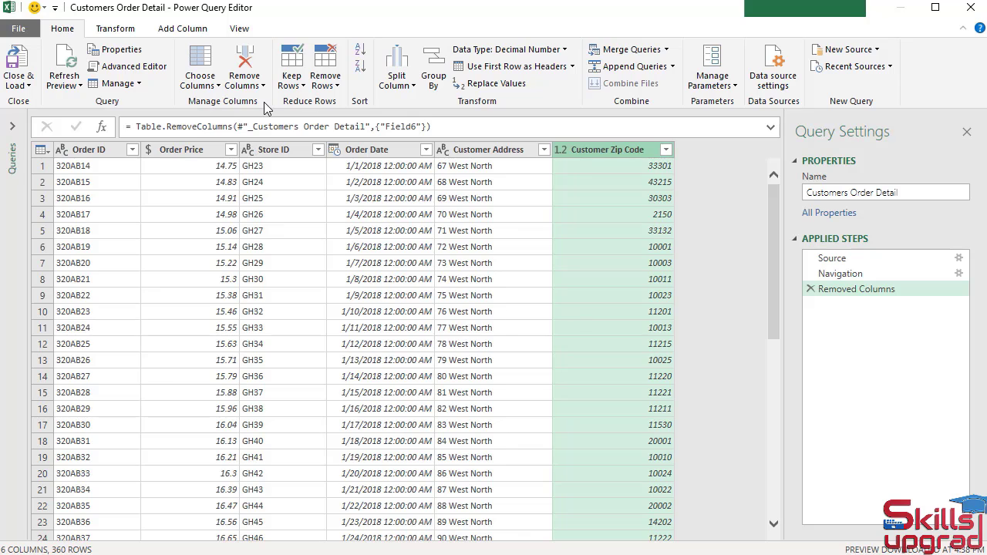
click(28, 86)
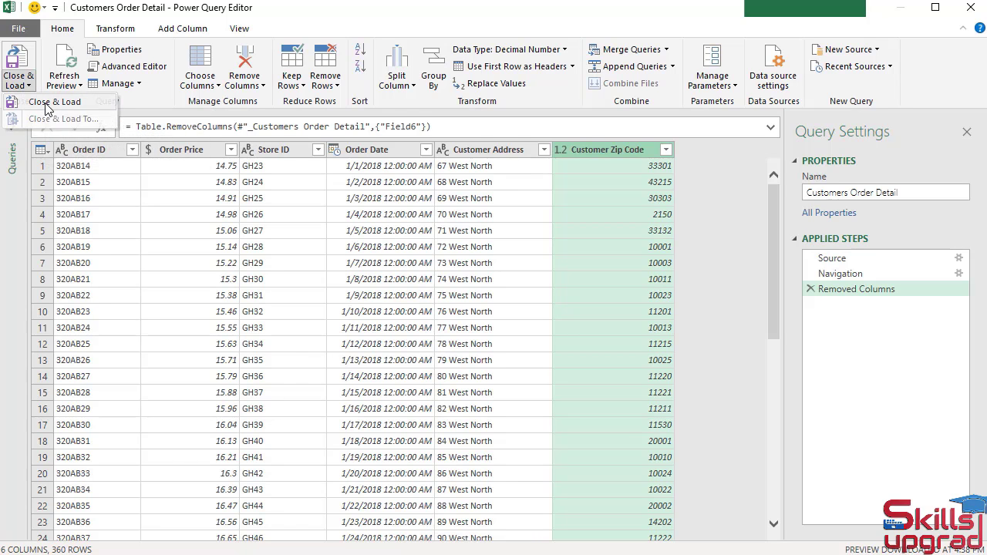
click(47, 105)
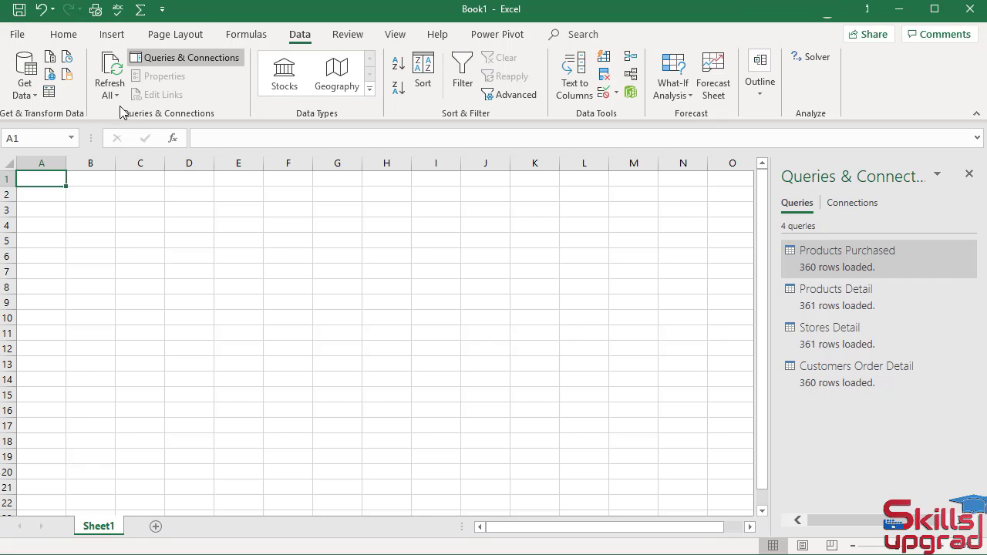
Step: Refresh all queries and the model, dismiss the 360-row refresh report, and show Products Purchased
click(113, 75)
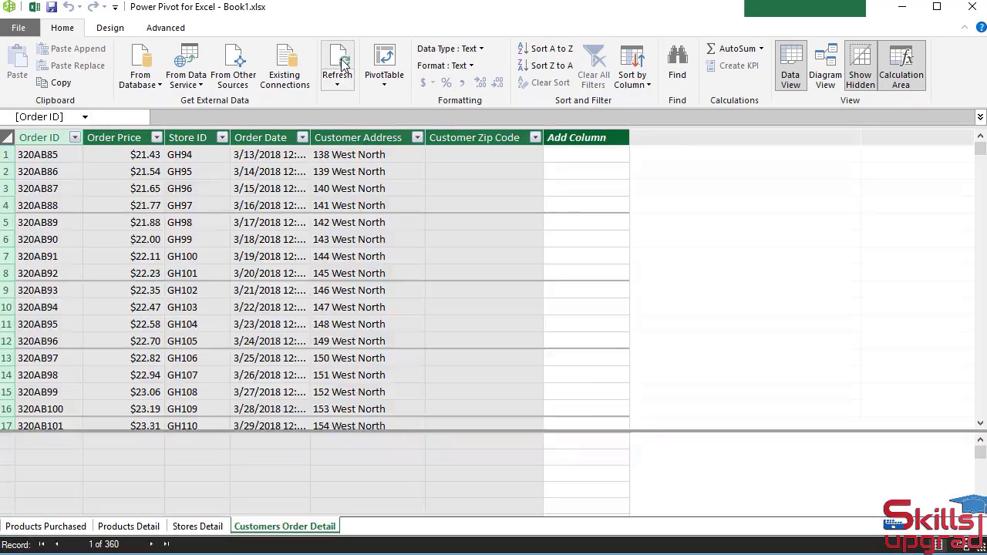
click(343, 64)
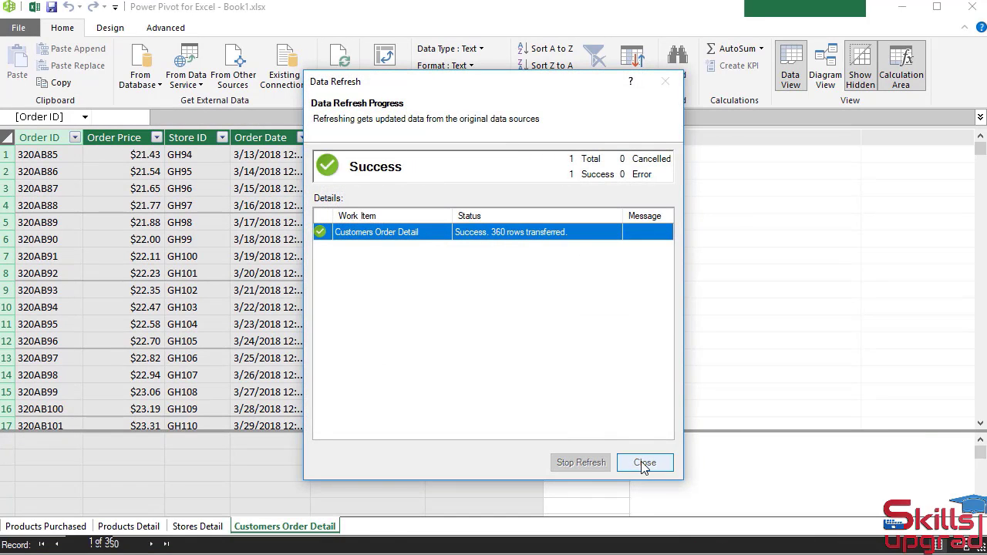
click(641, 461)
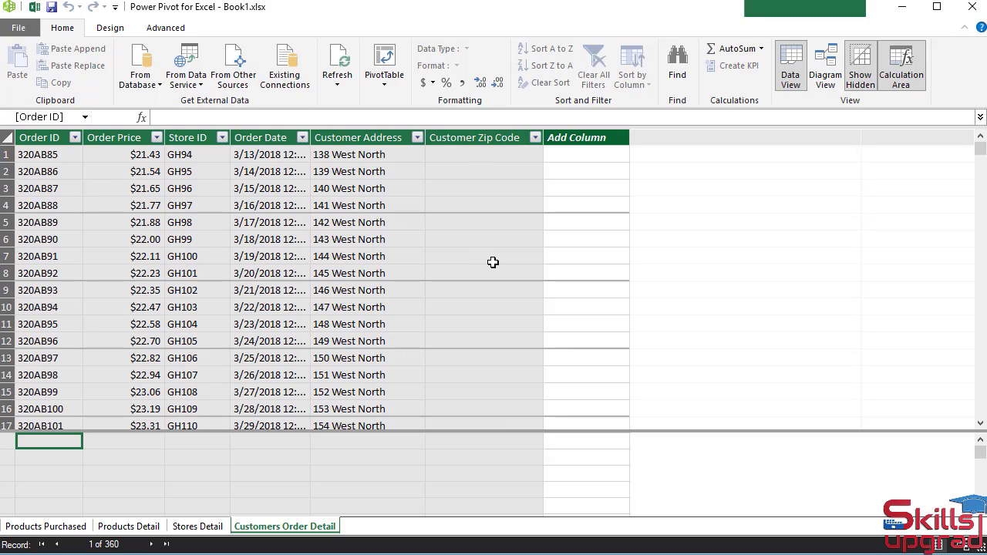
click(48, 526)
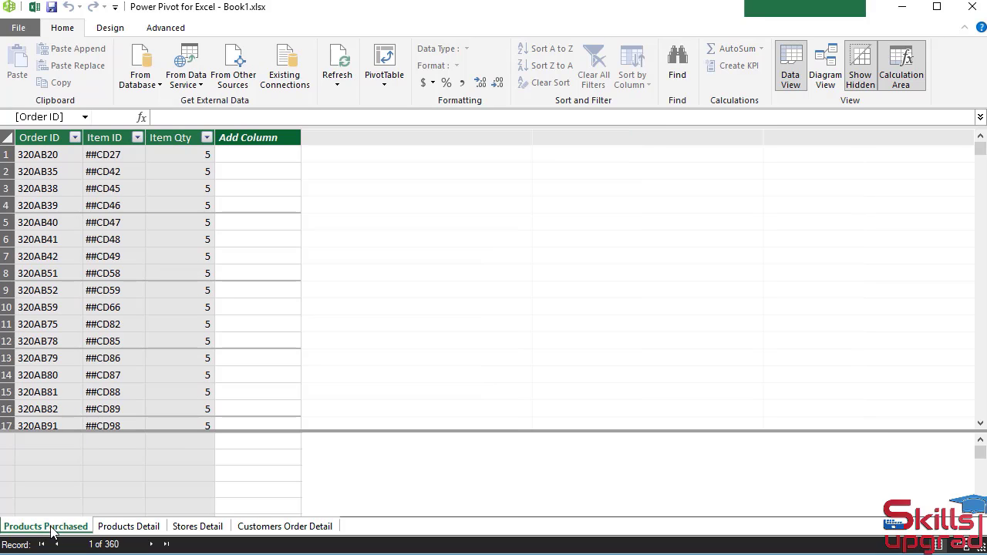